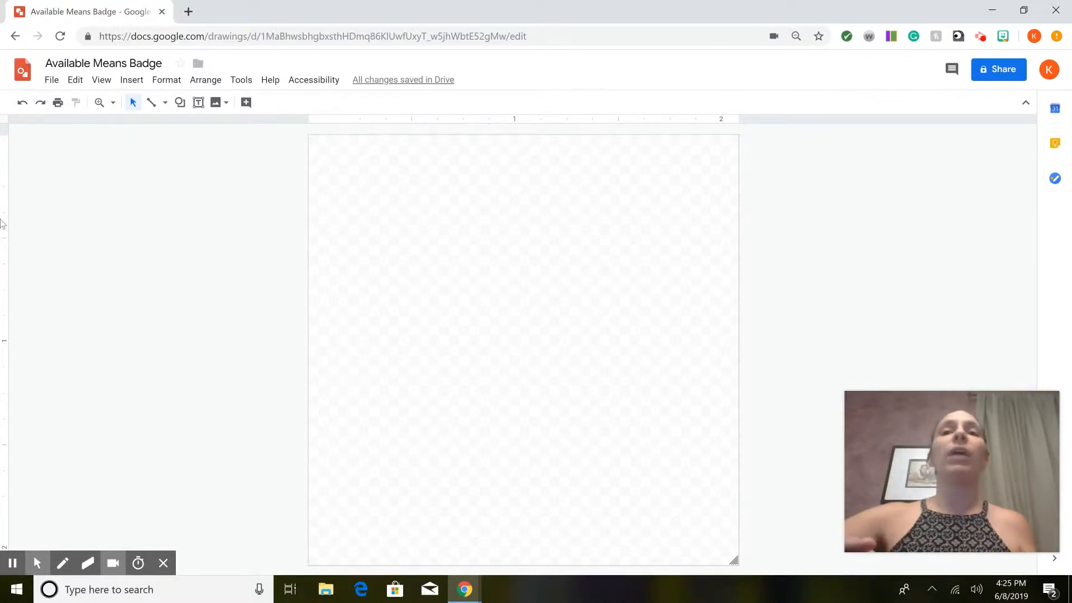
Set up the page with a custom size of 200 × 200 in pixel units.
click(69, 64)
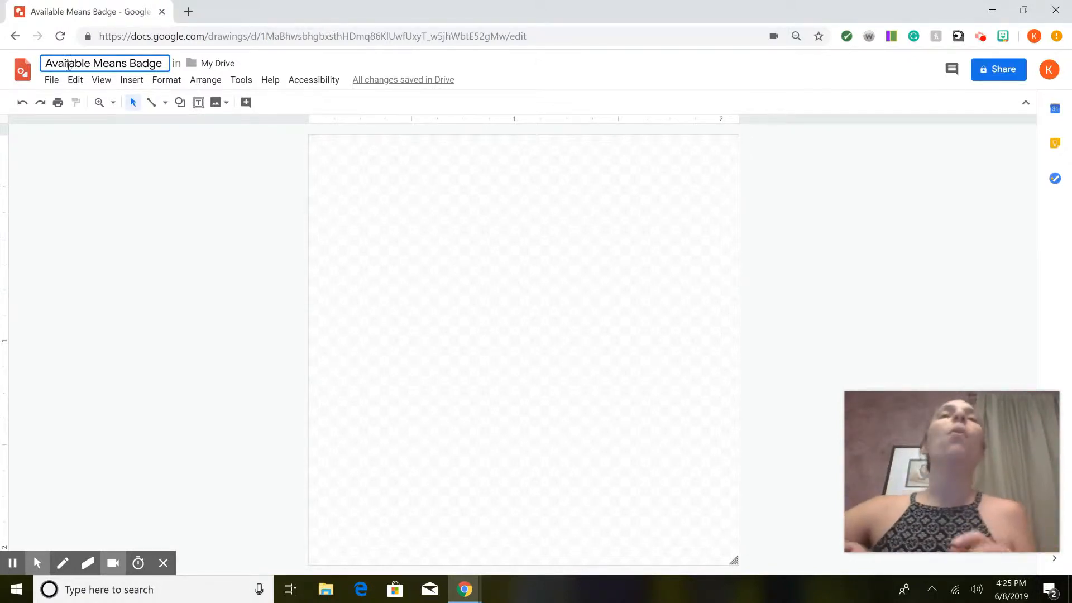
click(51, 79)
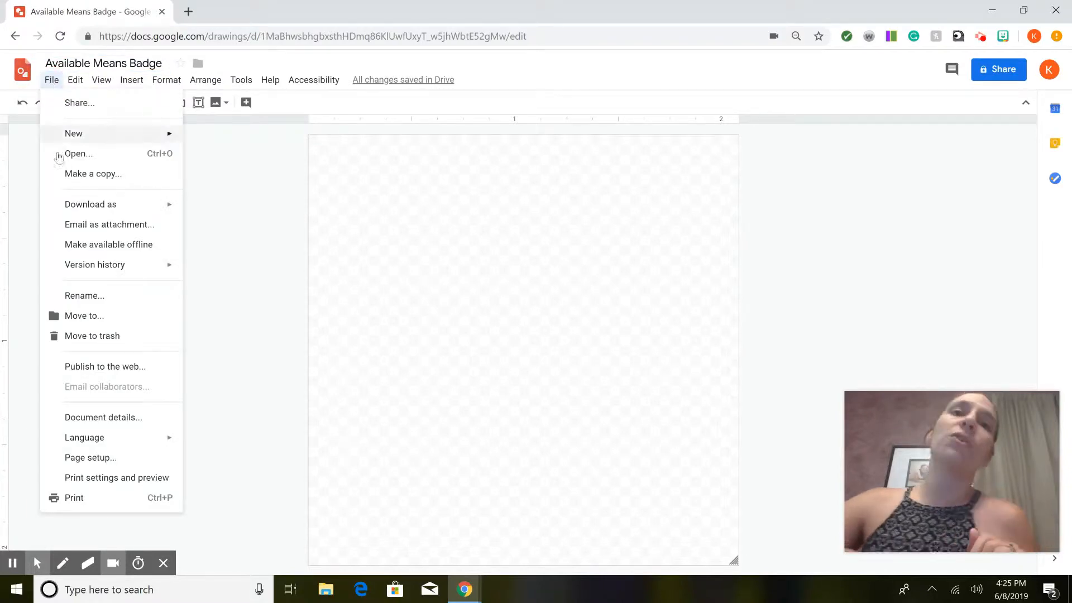
click(90, 457)
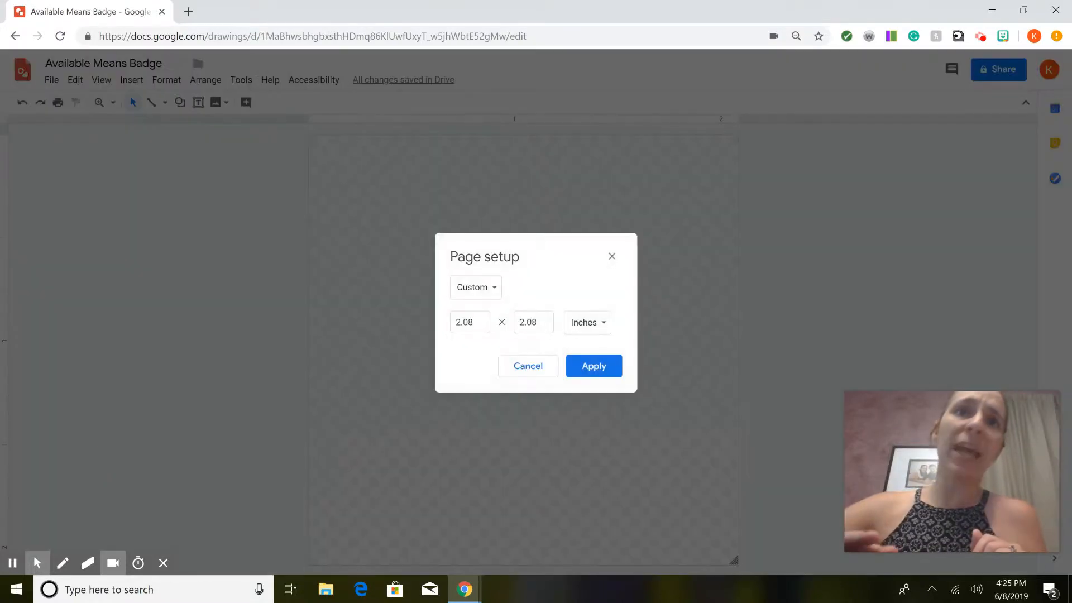
click(584, 322)
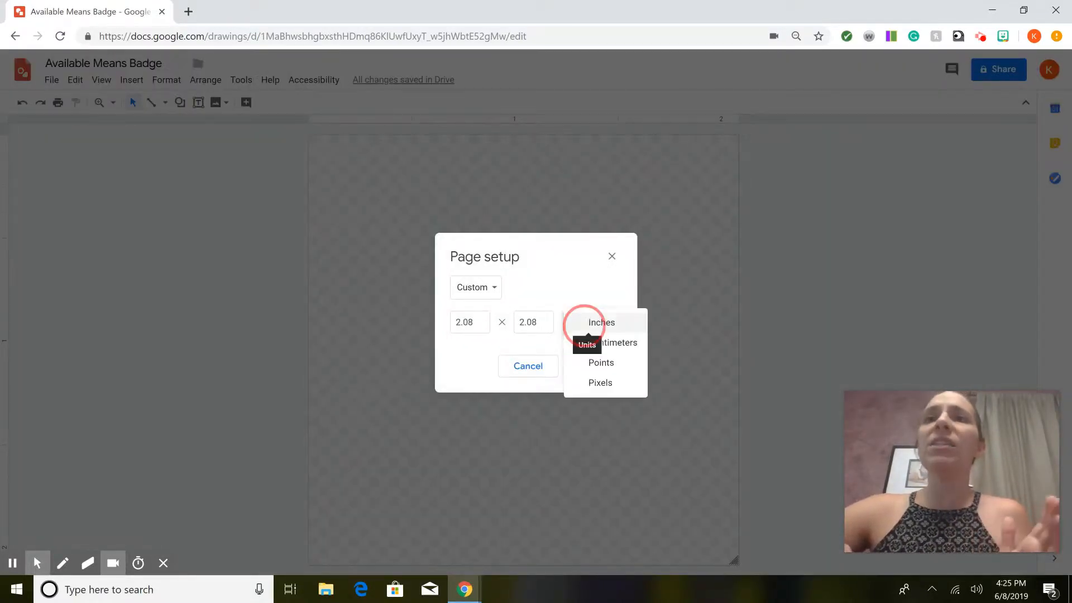
click(598, 380)
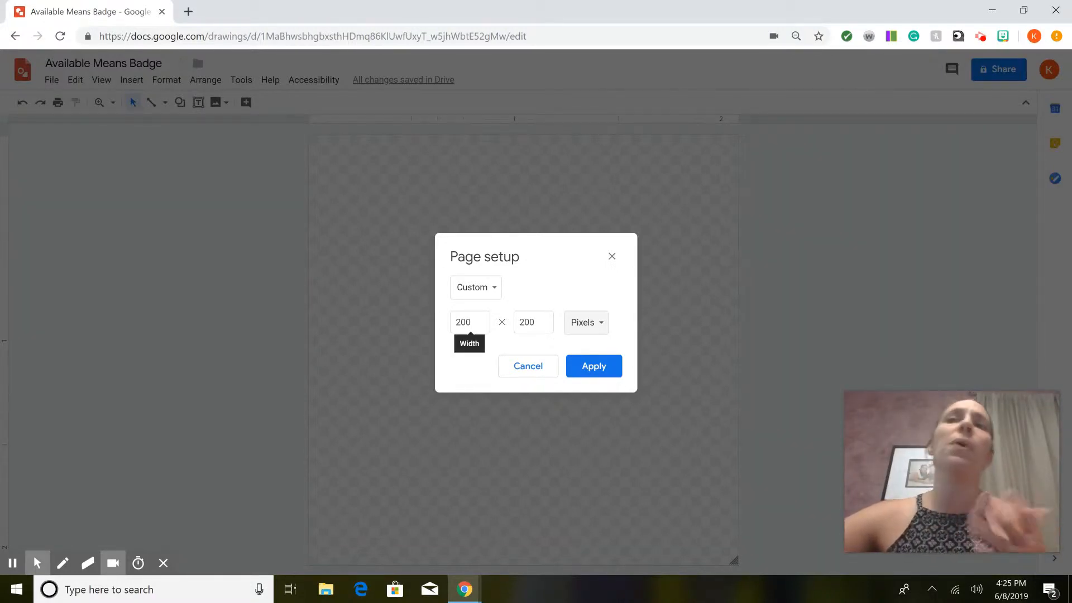
click(594, 365)
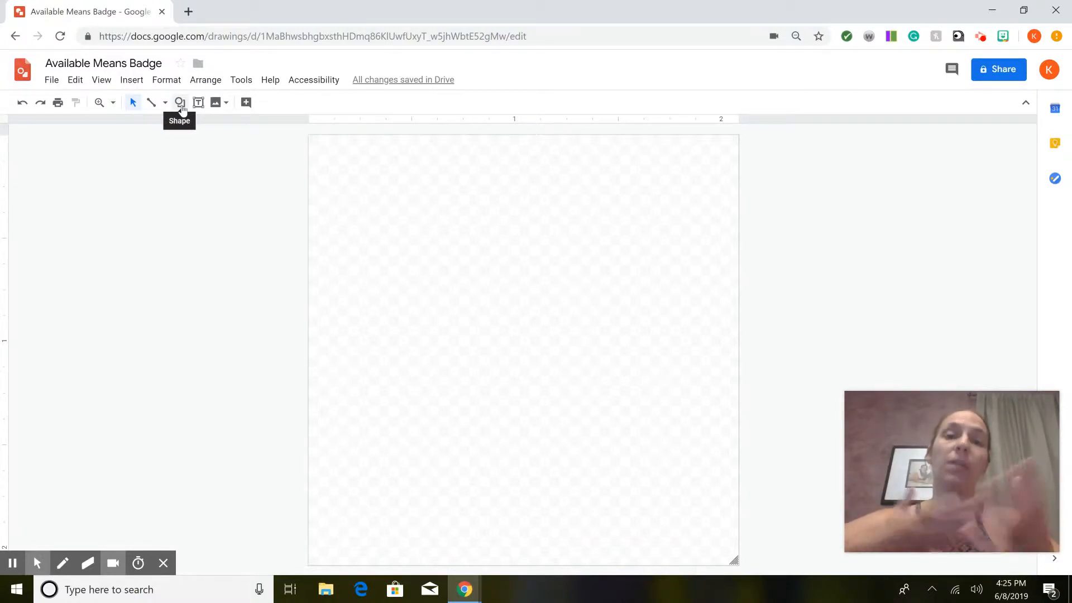
Draw a circle about 1.9 inches across that fills most of the canvas.
right_click(182, 107)
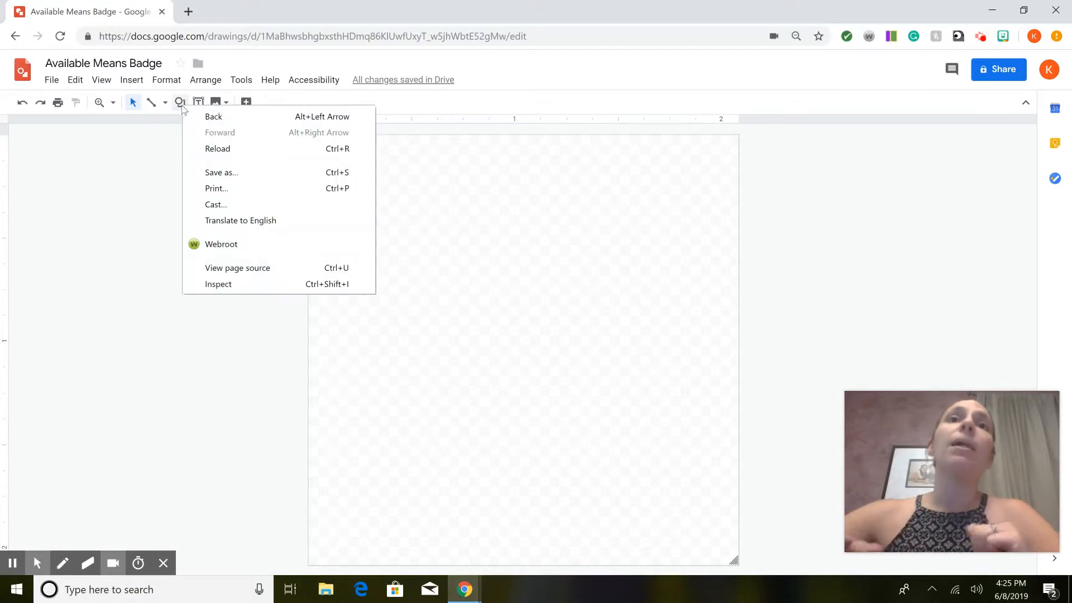
click(179, 104)
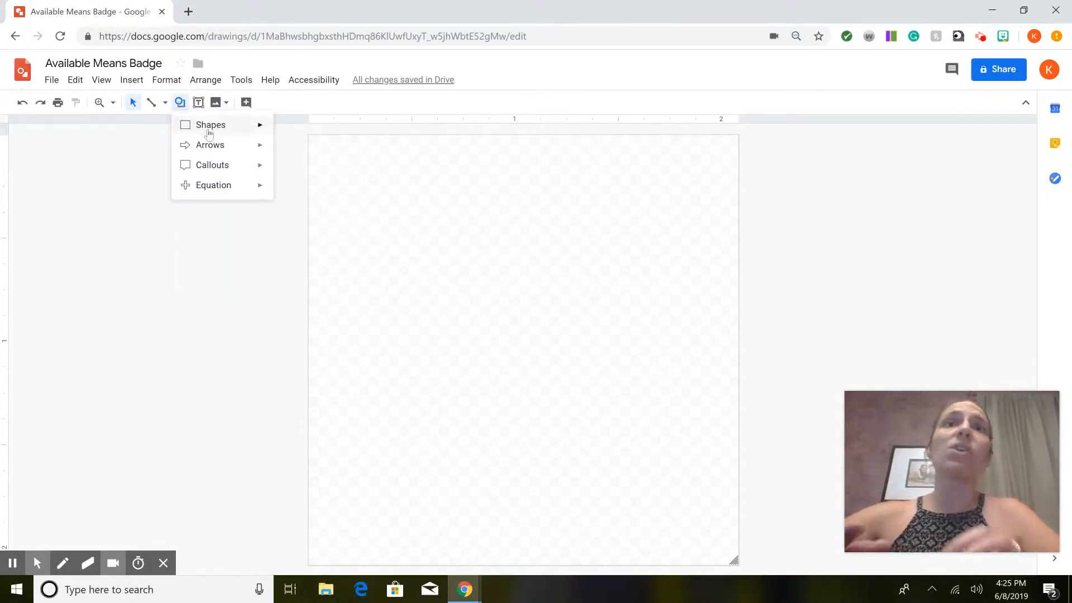
click(289, 161)
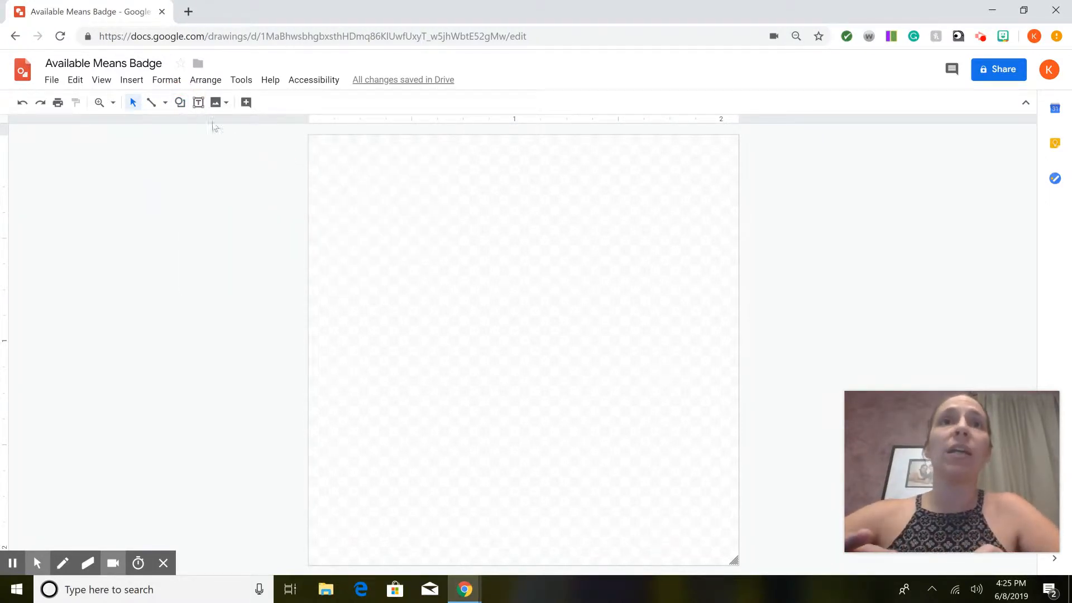
click(180, 103)
mouse_move(224, 124)
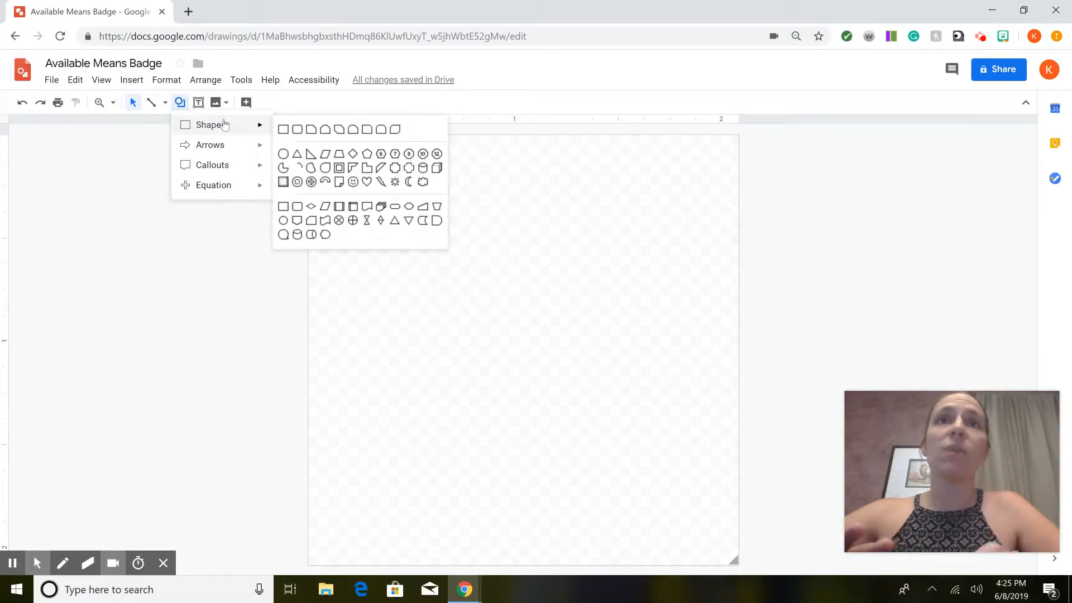
click(284, 154)
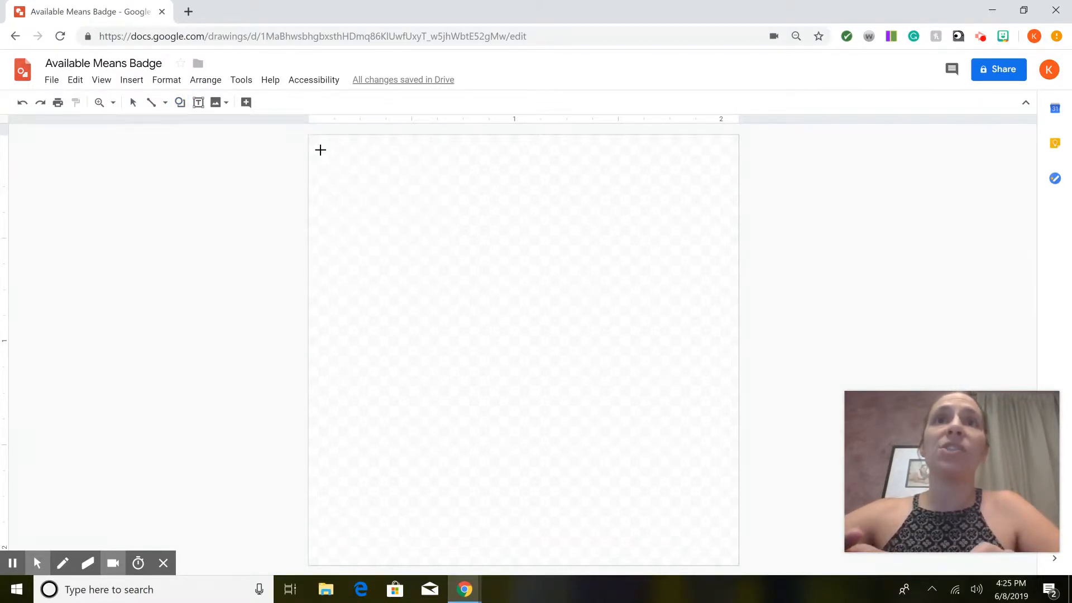
drag(321, 150, 721, 545)
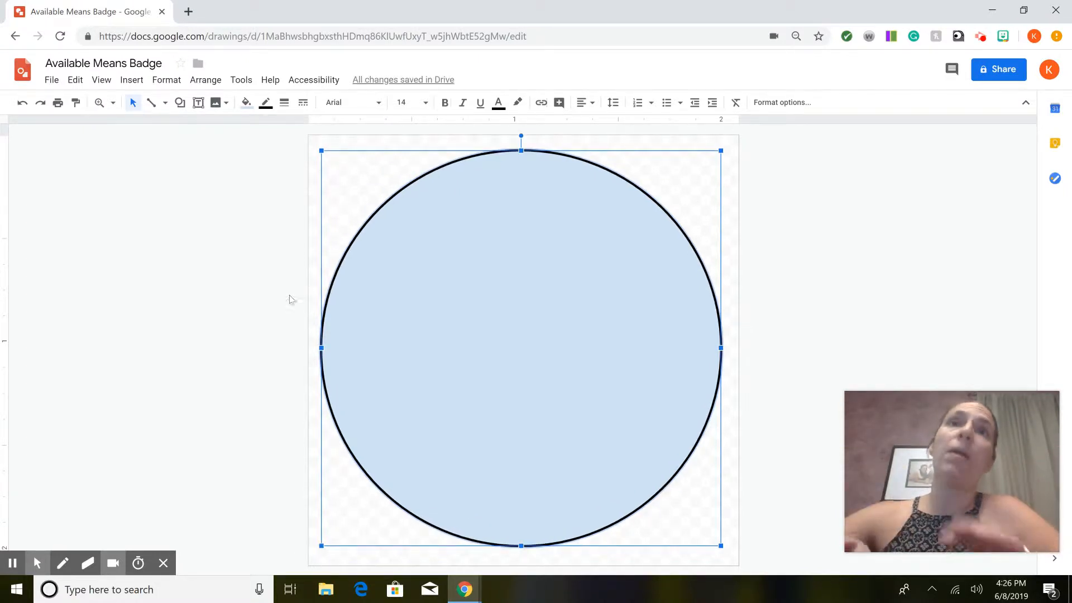
Fill the large circle with a solid medium blue and set its border weight to 2px.
click(246, 103)
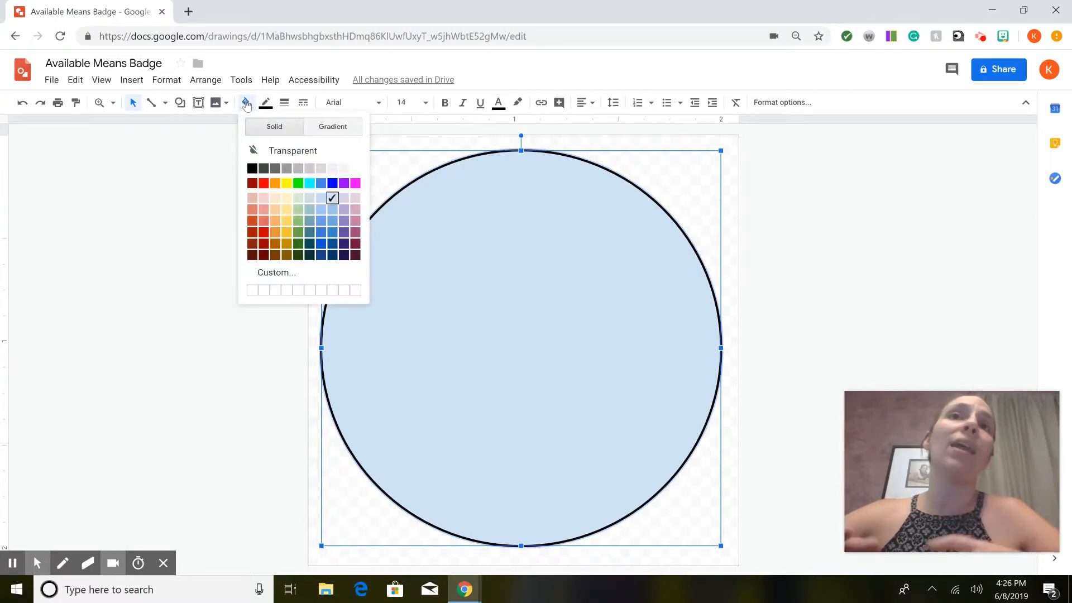
click(309, 183)
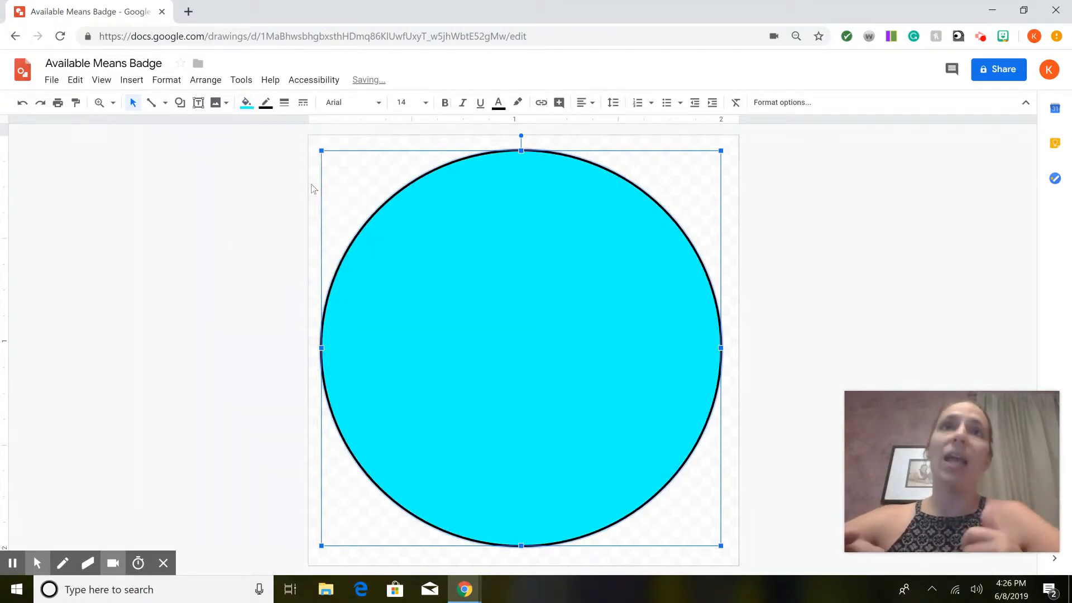
click(246, 102)
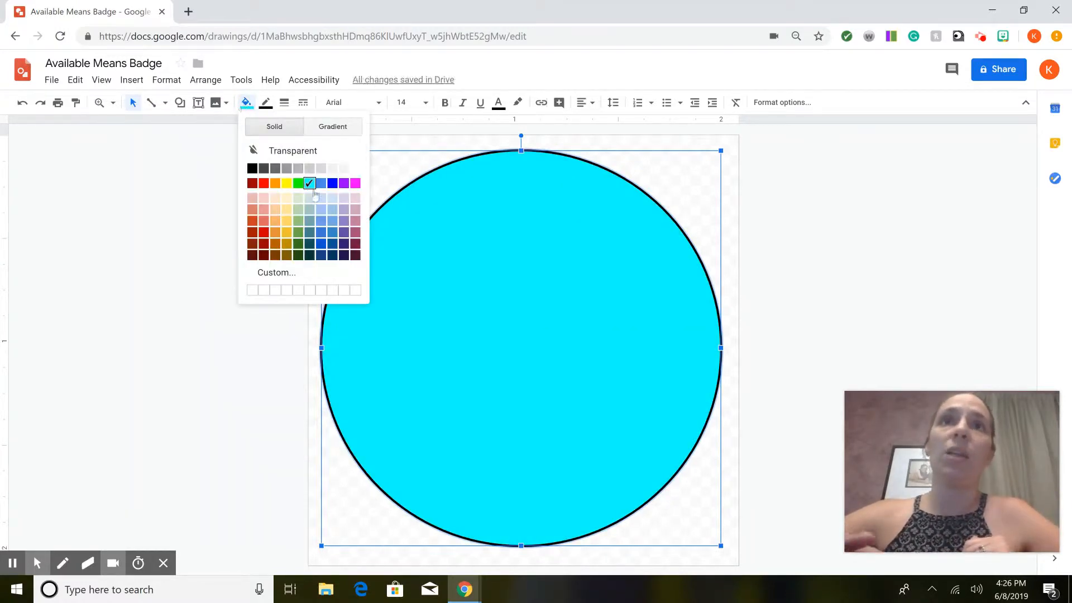
click(323, 231)
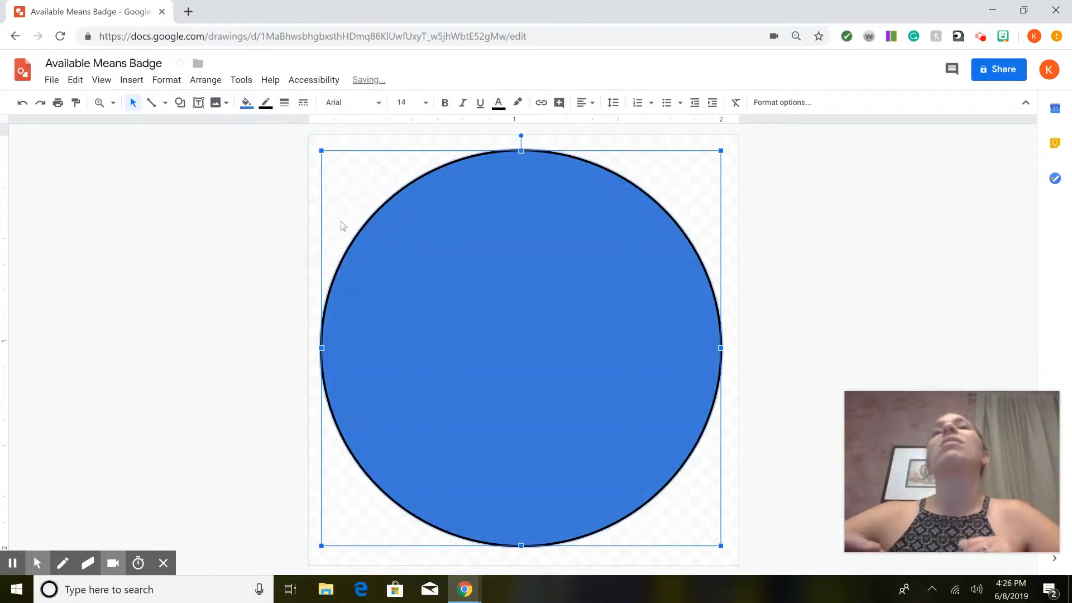
click(284, 102)
click(304, 145)
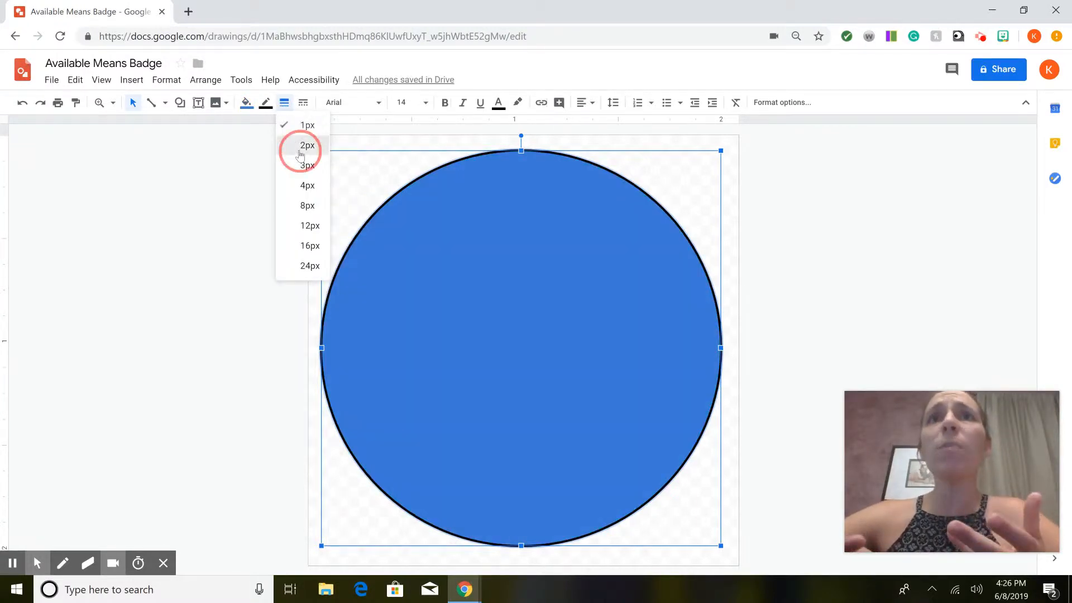
click(238, 224)
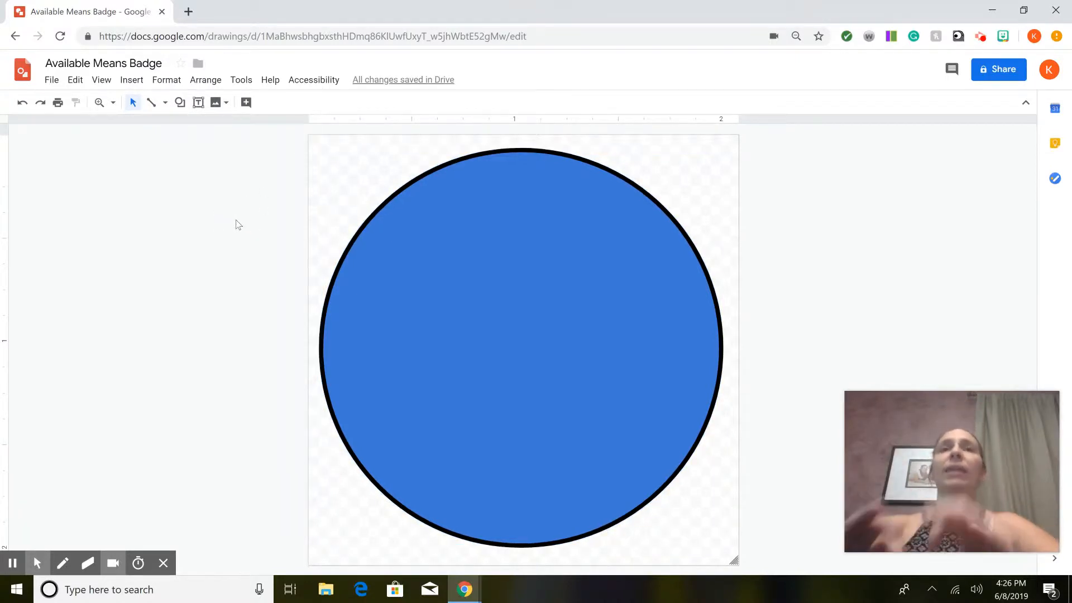
Draw a second circle about 1.8 inches across inside the first, adjusted to leave an even rim around it.
click(180, 102)
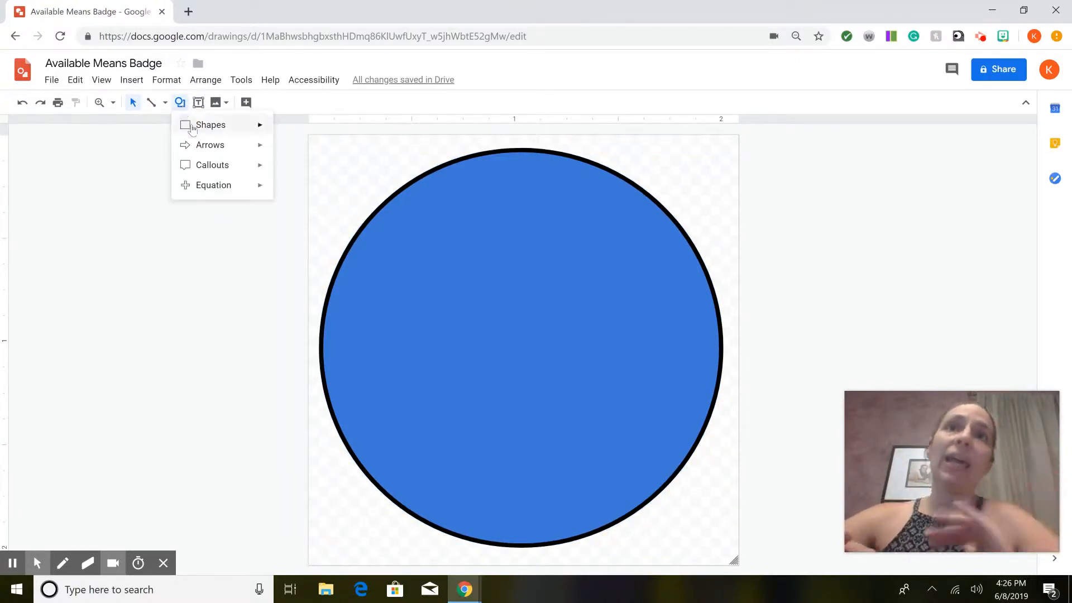
mouse_move(192, 129)
click(282, 151)
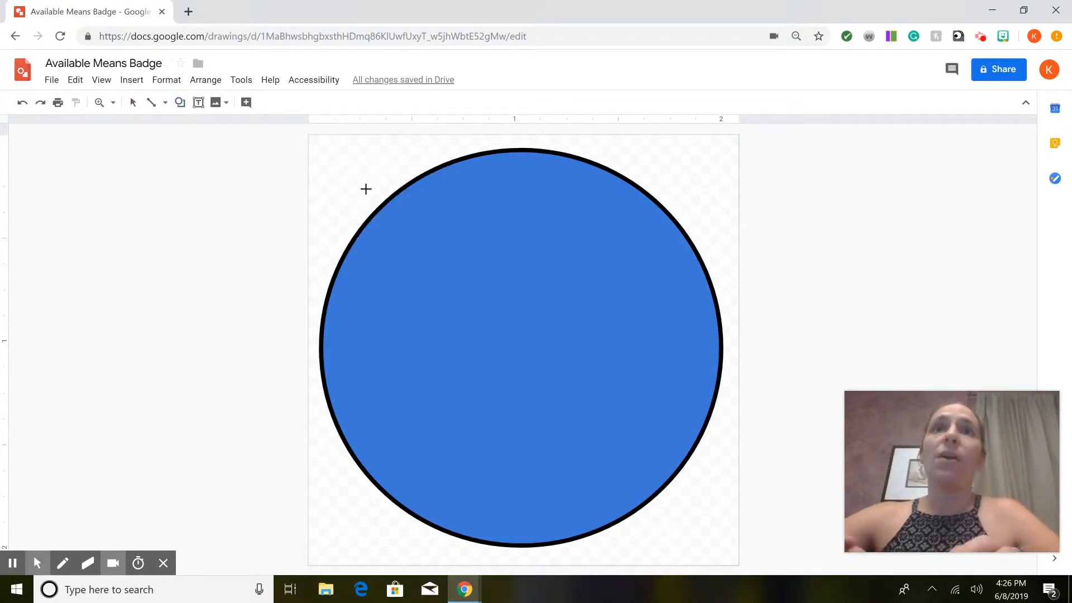
drag(384, 217, 705, 527)
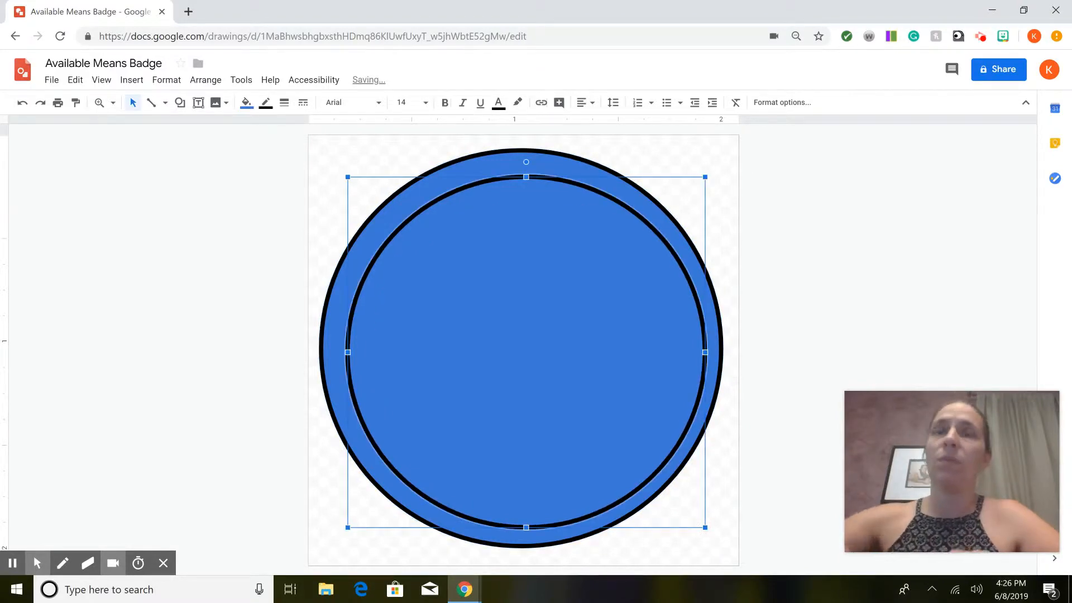
drag(347, 176, 339, 167)
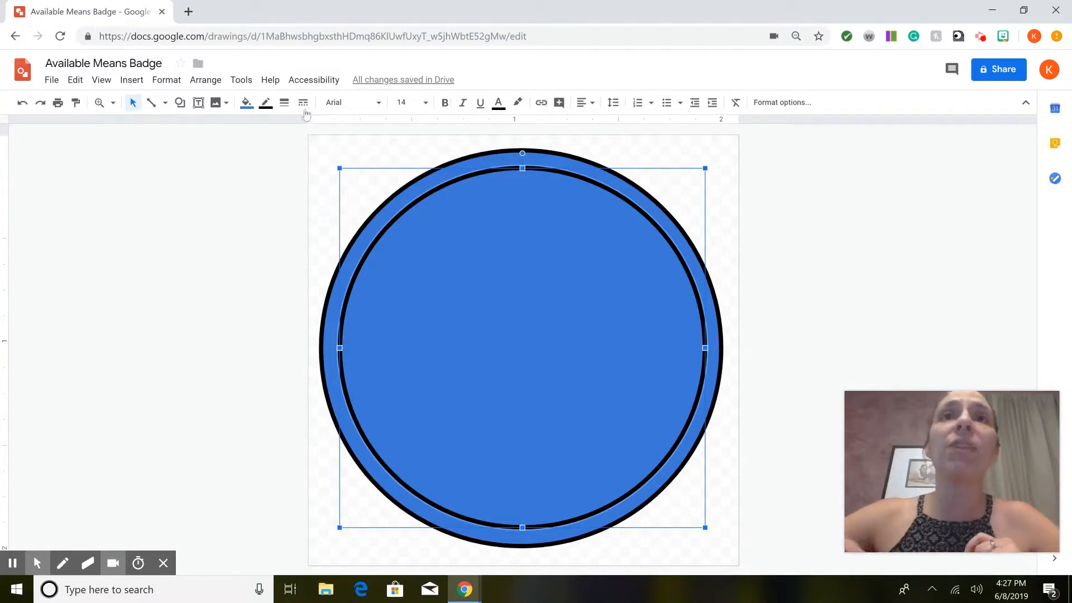
Change the inner circle's border to the short-dash line style, like stitching around the badge.
click(303, 103)
click(323, 168)
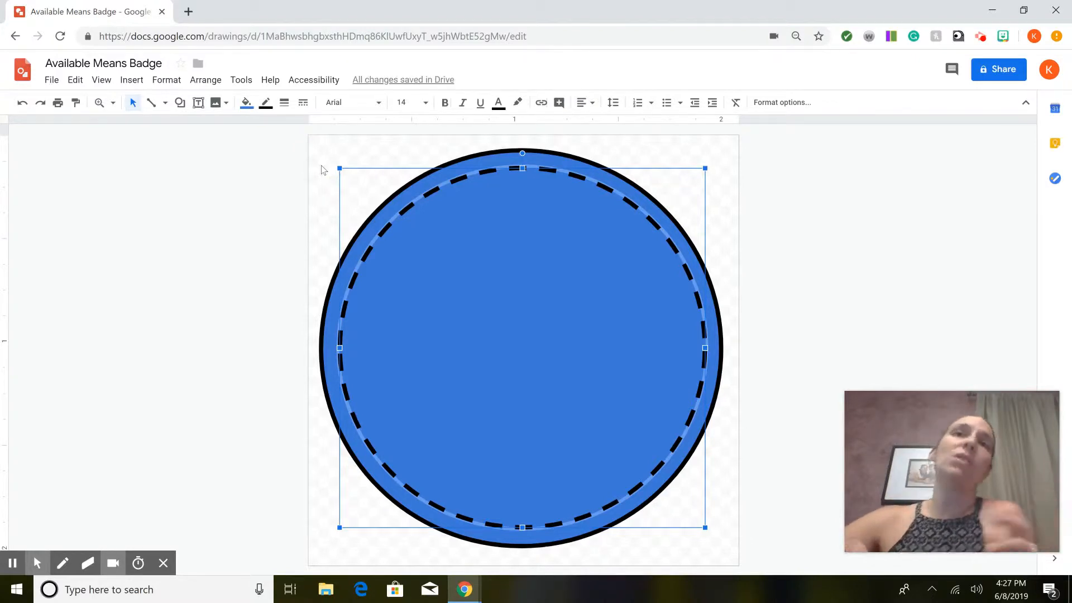
click(304, 103)
click(314, 184)
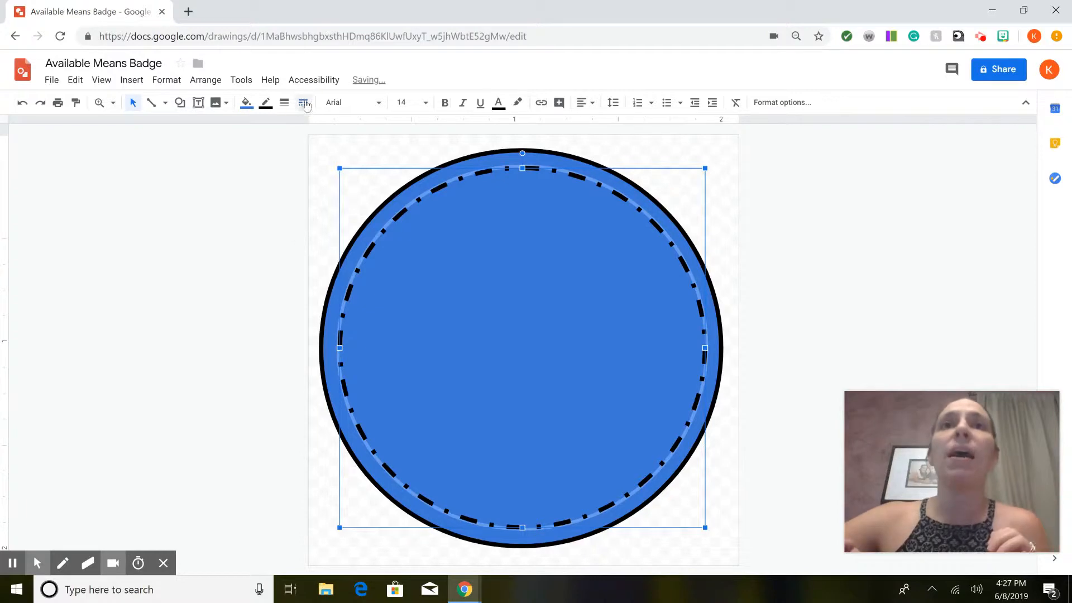
click(303, 103)
click(320, 172)
click(249, 255)
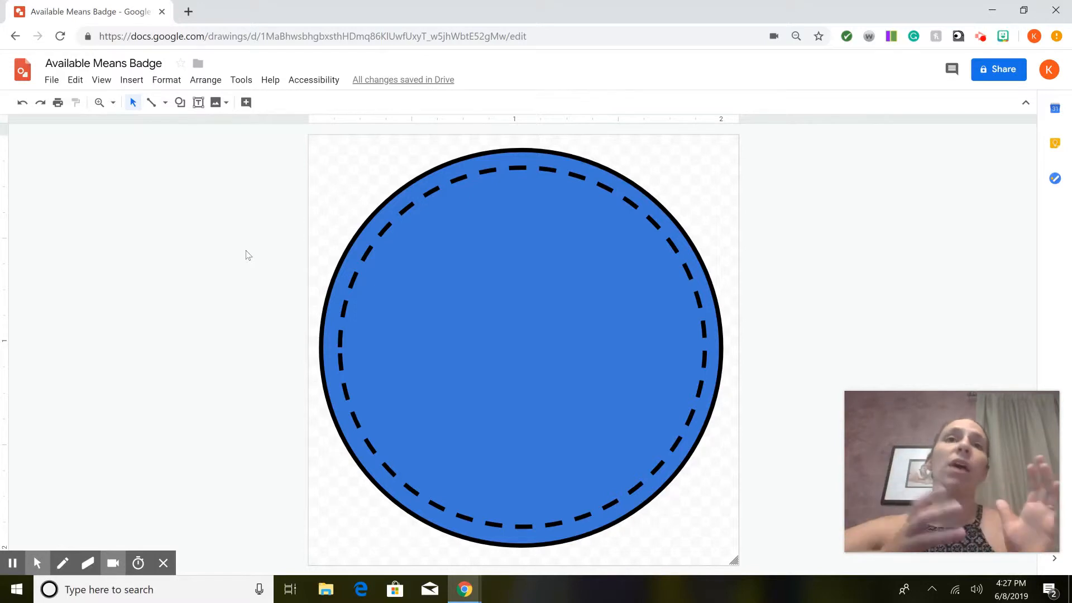
Draw a third circle about 1.1 inches across in the middle of the dashed ring.
click(180, 103)
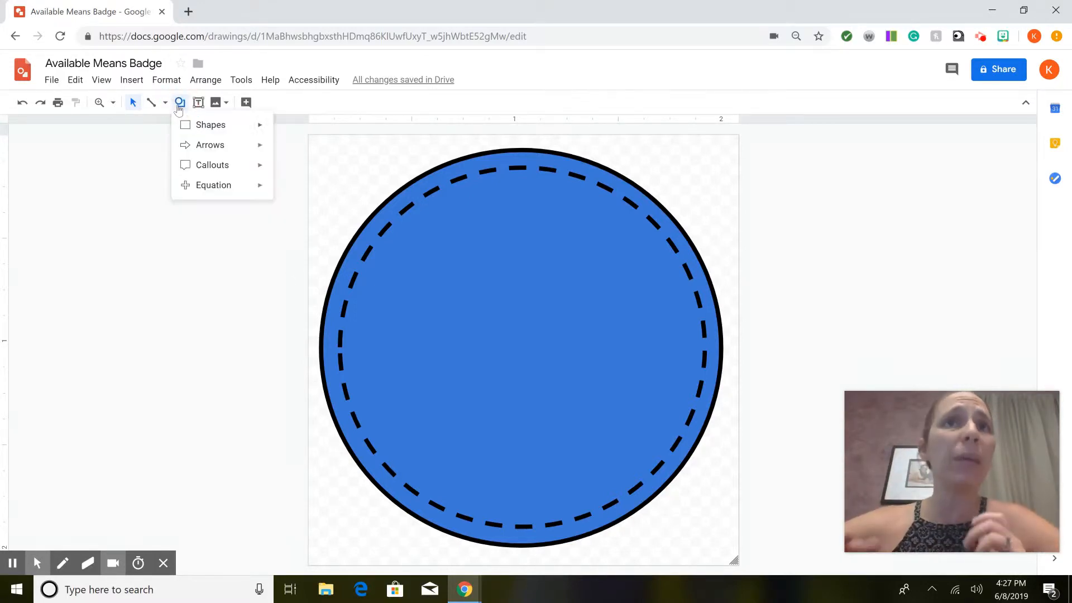
mouse_move(213, 129)
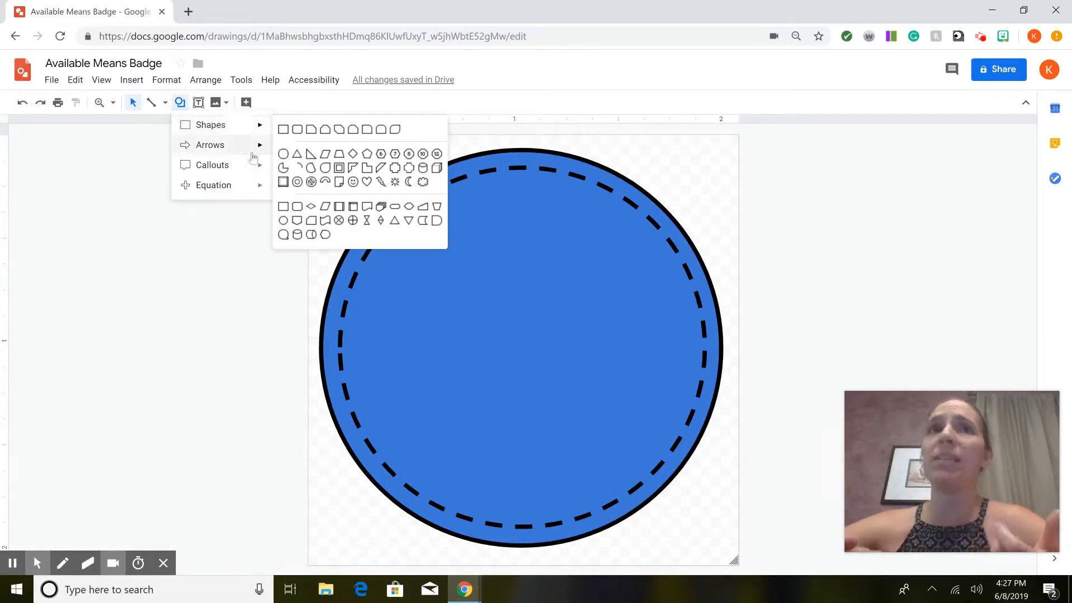
click(283, 156)
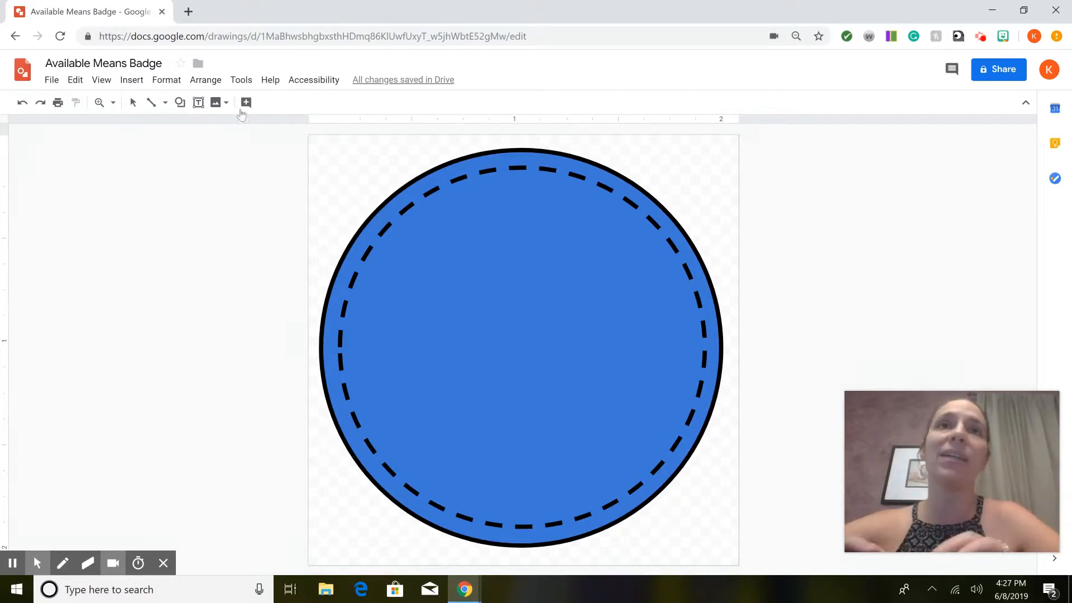
click(180, 102)
mouse_move(213, 128)
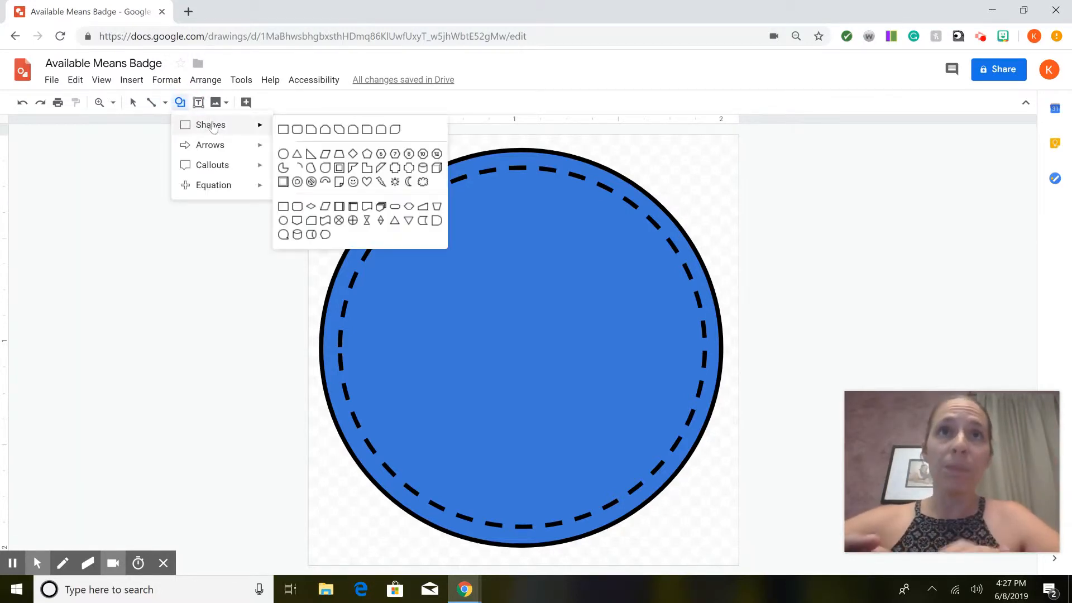
click(283, 154)
drag(422, 237, 642, 458)
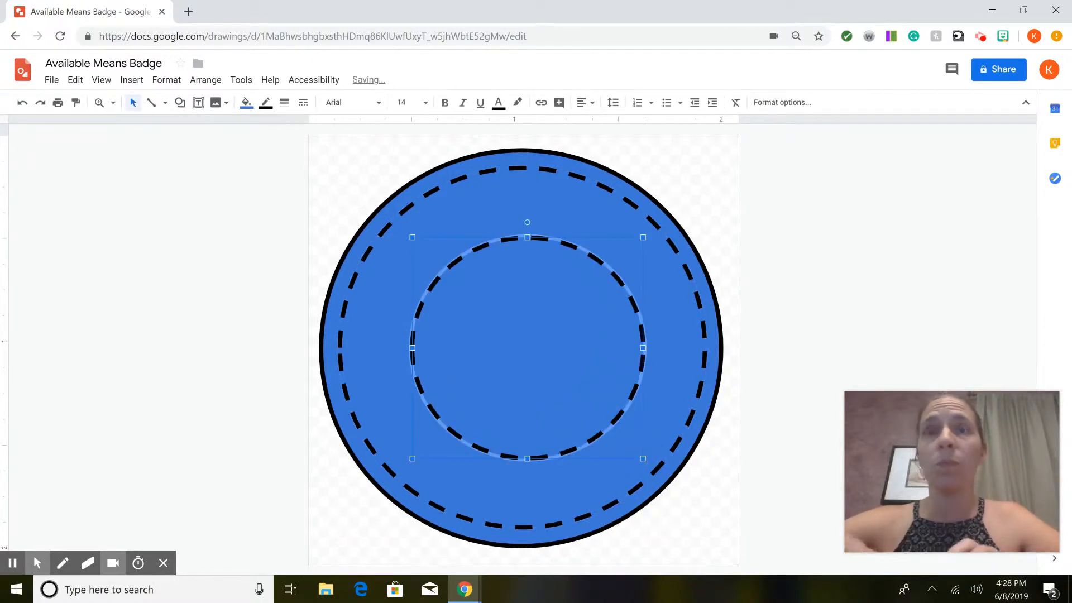
Nudge the small circle up into the upper part of the badge, leaving more space below it.
key(Up)
key(Up)
key(Up)
key(Down)
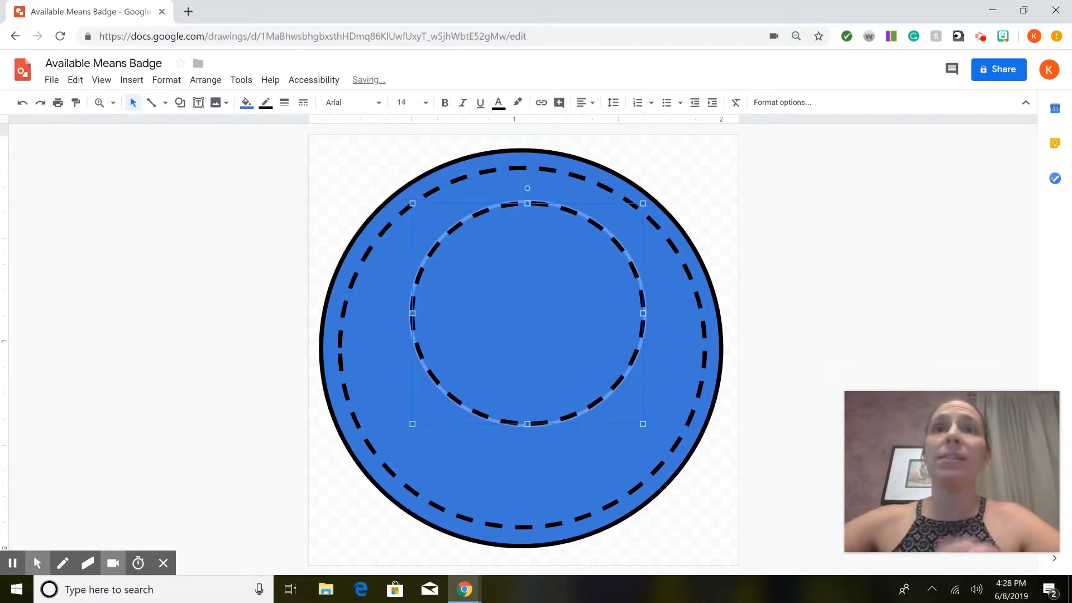
Give the small circle a solid 1px border and a white fill.
click(303, 103)
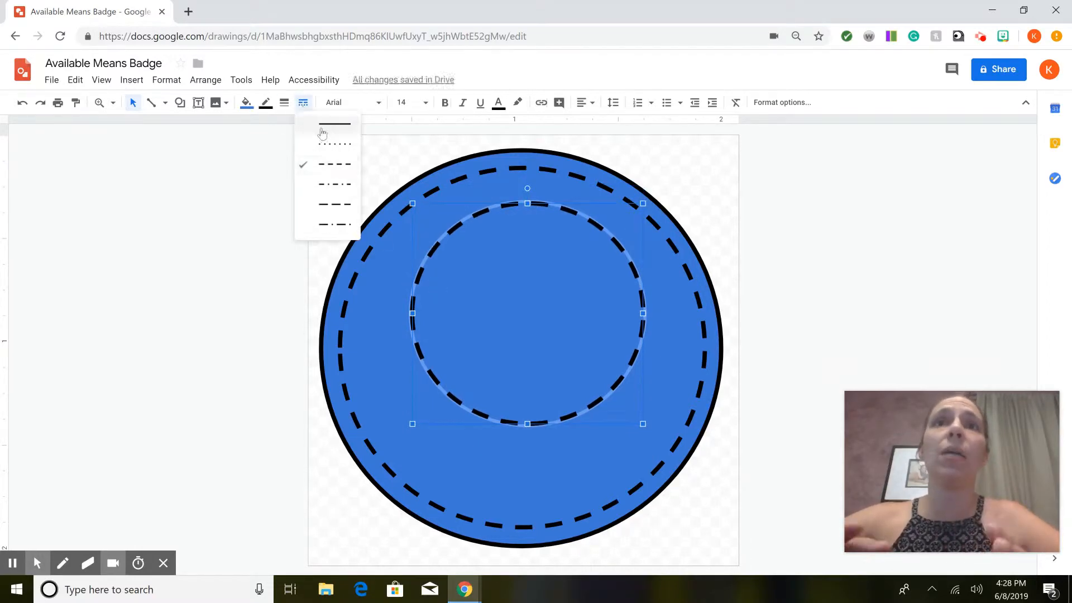
click(321, 125)
click(285, 102)
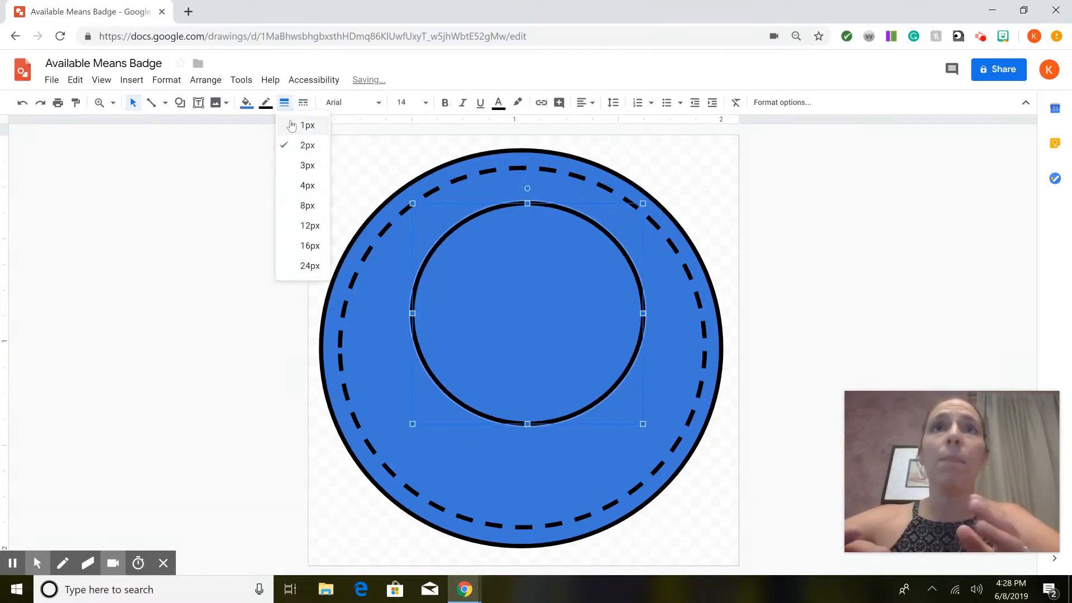
click(290, 124)
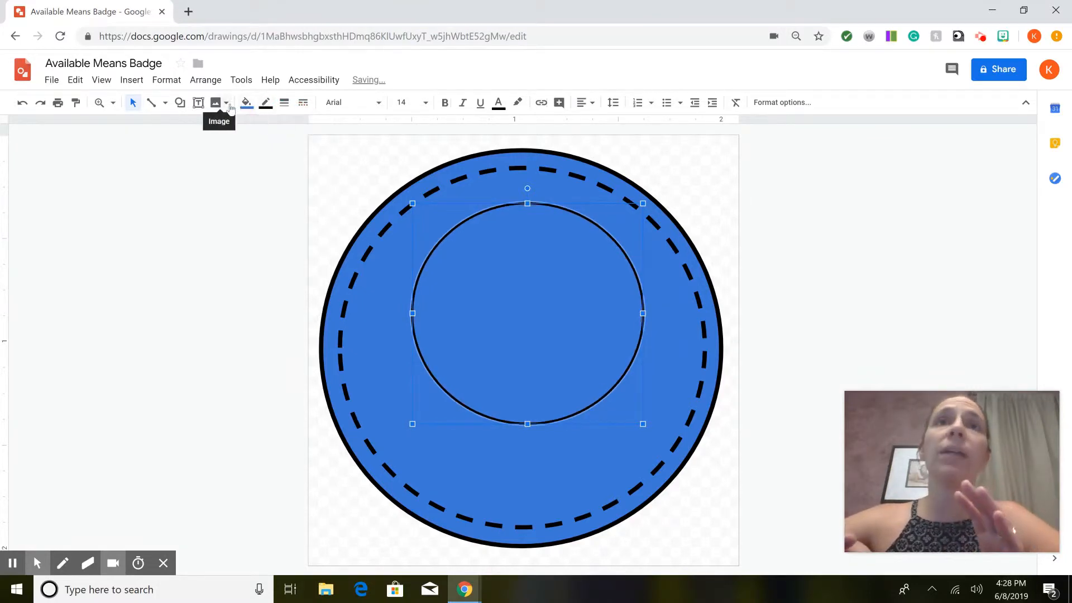
click(248, 107)
click(356, 168)
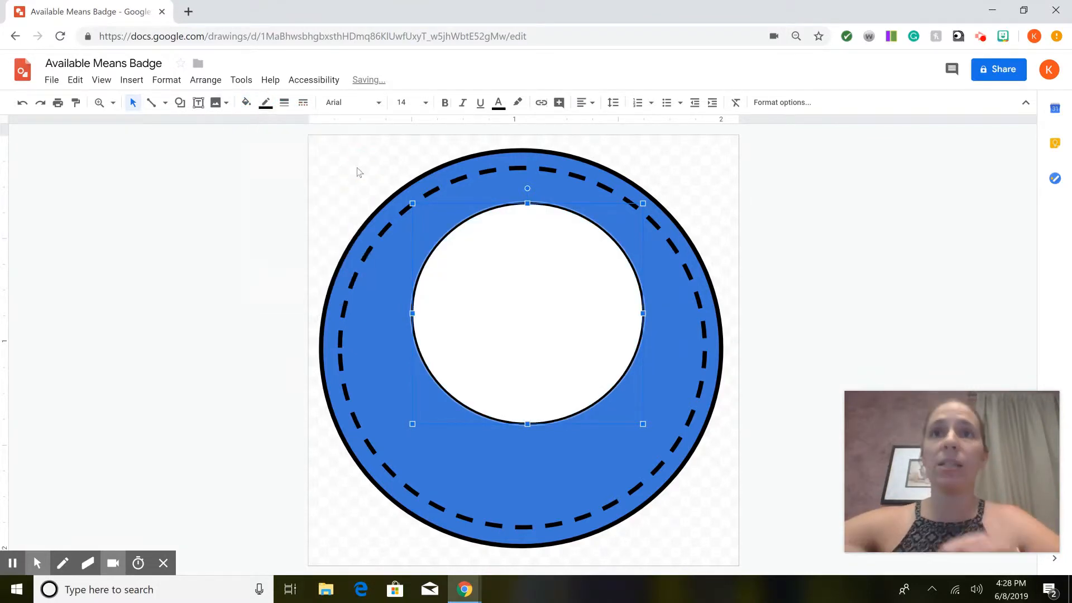
Nudge the white circle left so it sits nearer the left side of the dashed ring.
key(Left)
key(Left)
key(Left)
key(Left)
key(Left)
key(Left)
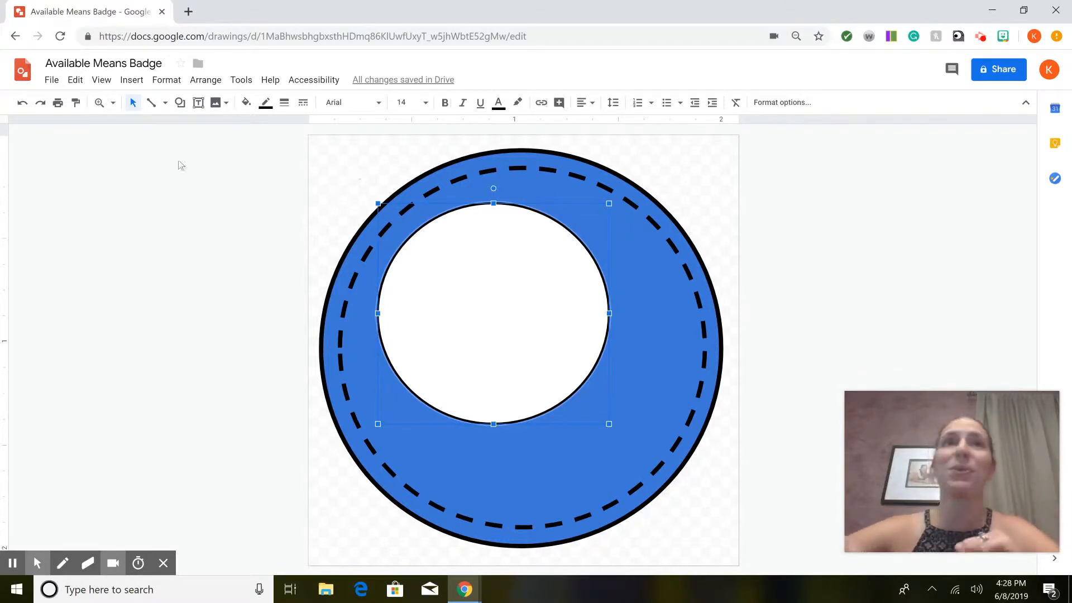
Search the web for rhetorical triangle images from within the drawing.
click(132, 80)
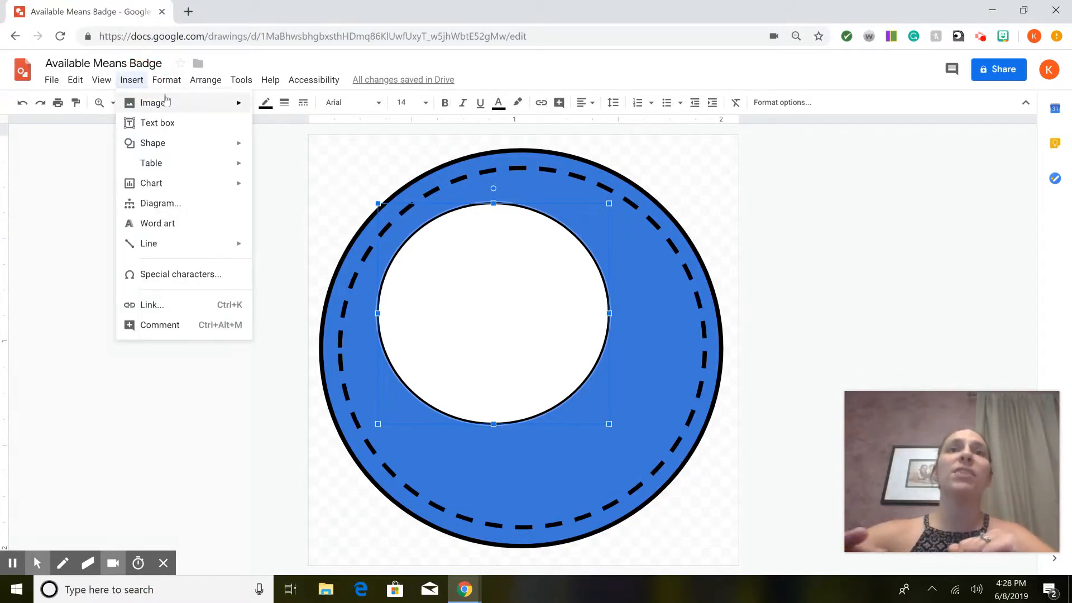
mouse_move(168, 102)
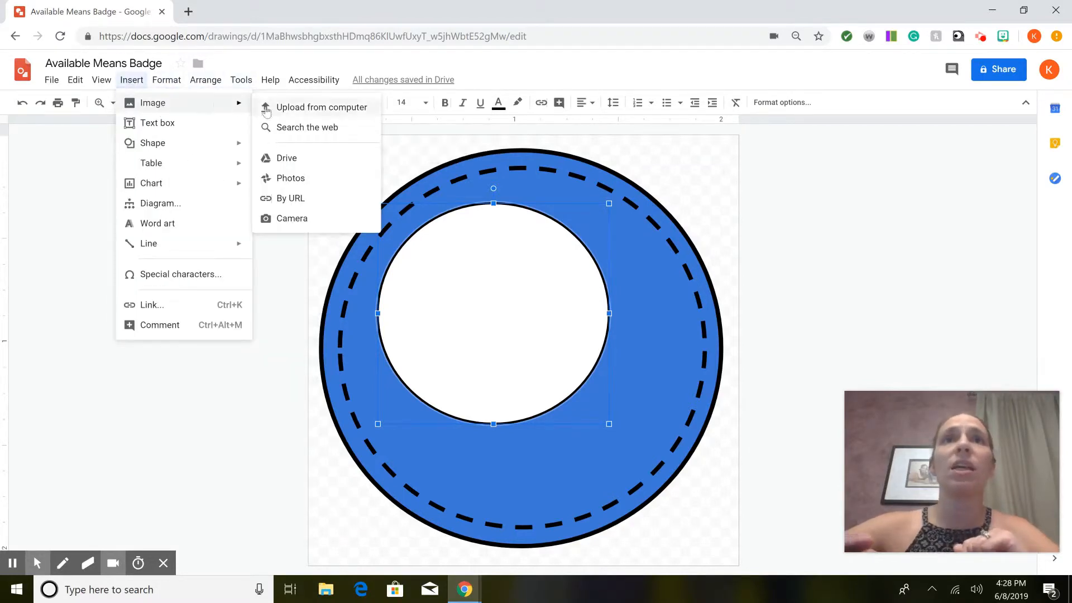
click(285, 130)
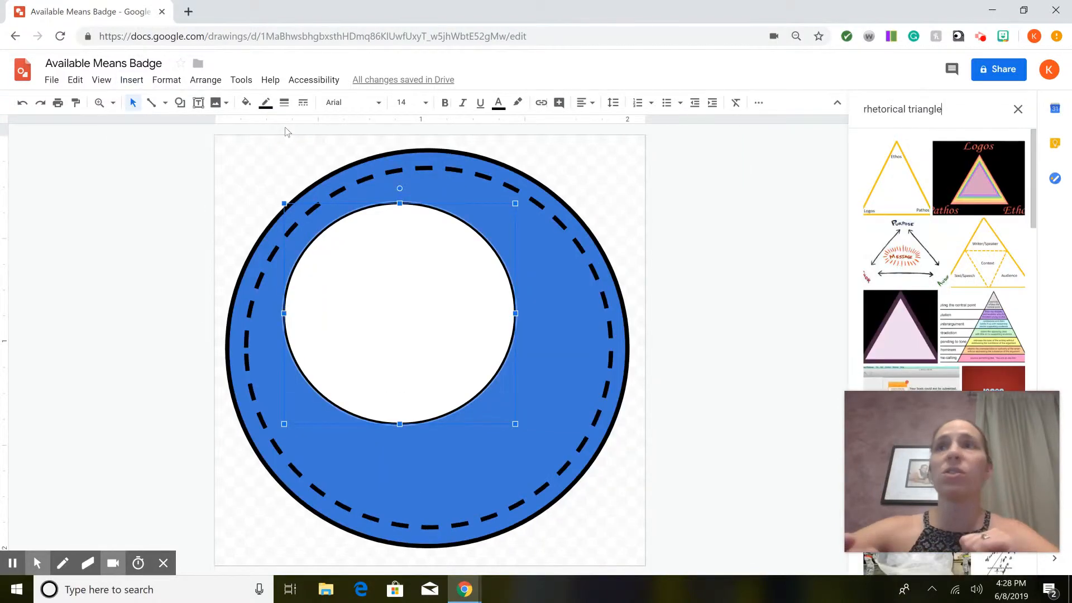
key(Down)
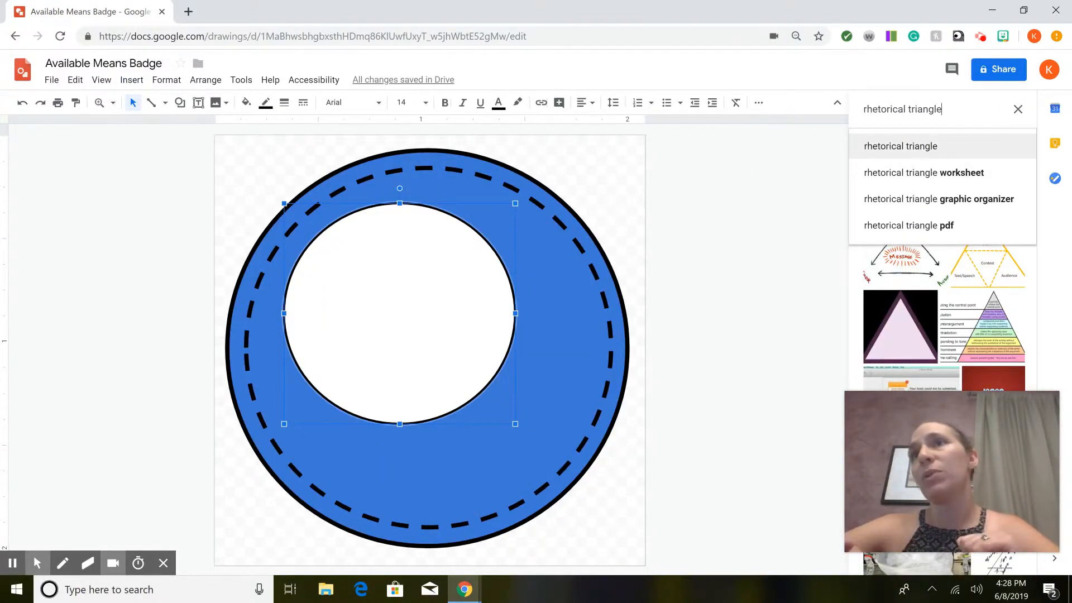
key(Return)
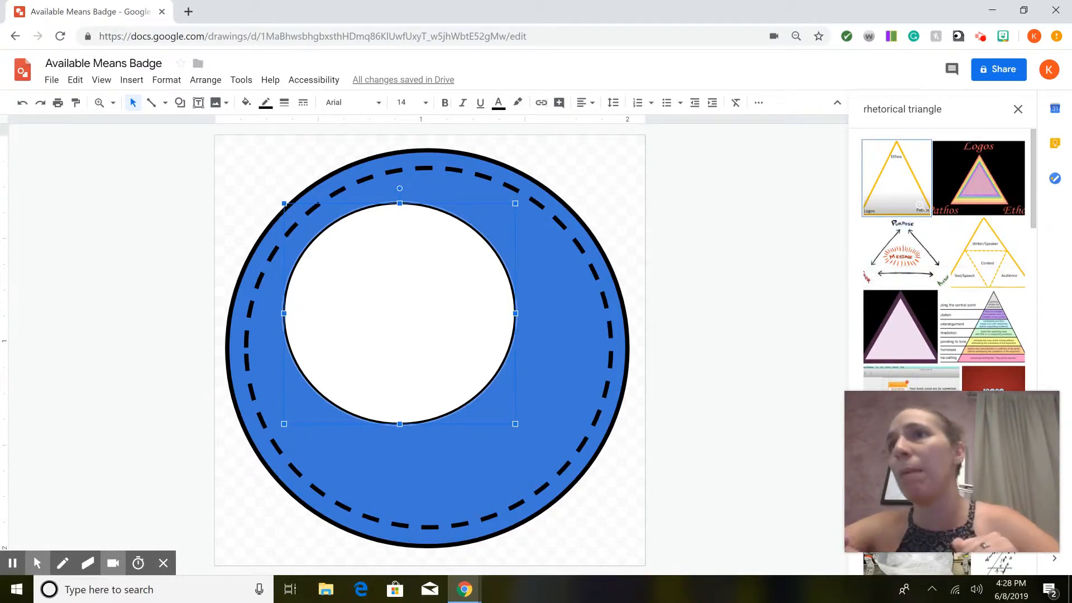
Insert the hand-drawn triangle image labelled Purpose, Author and Audience with Message in the middle.
scroll(944, 251, down, 2)
scroll(900, 240, down, 5)
scroll(900, 240, up, 7)
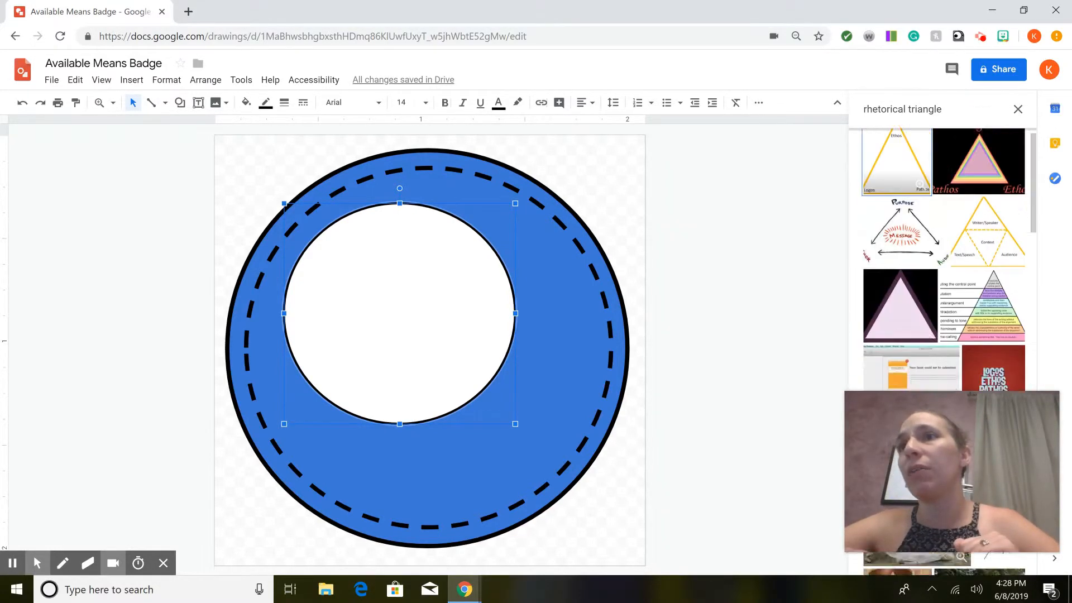
click(899, 263)
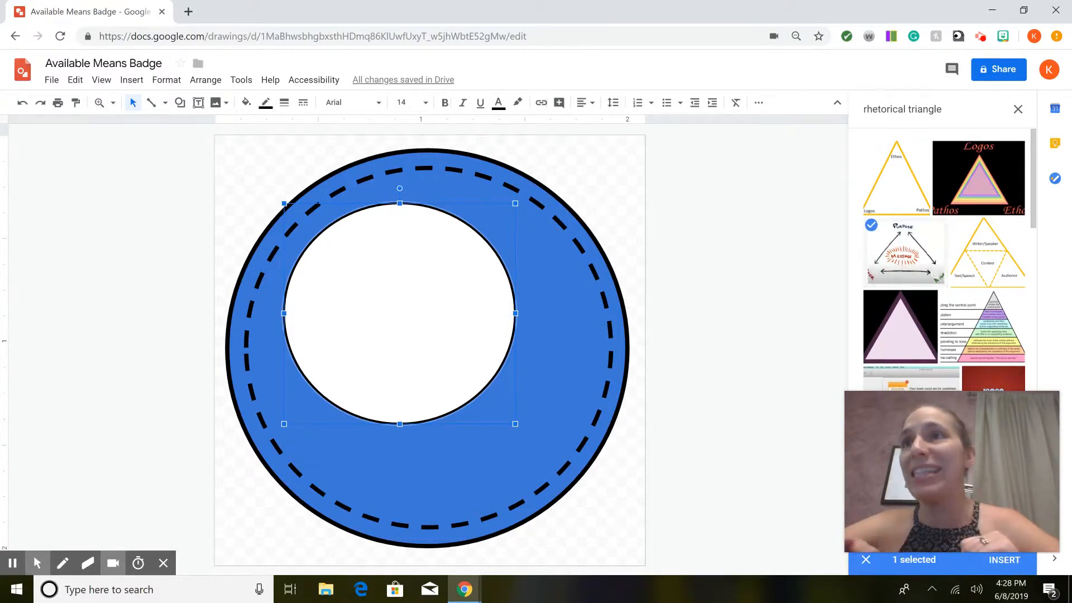
click(1004, 559)
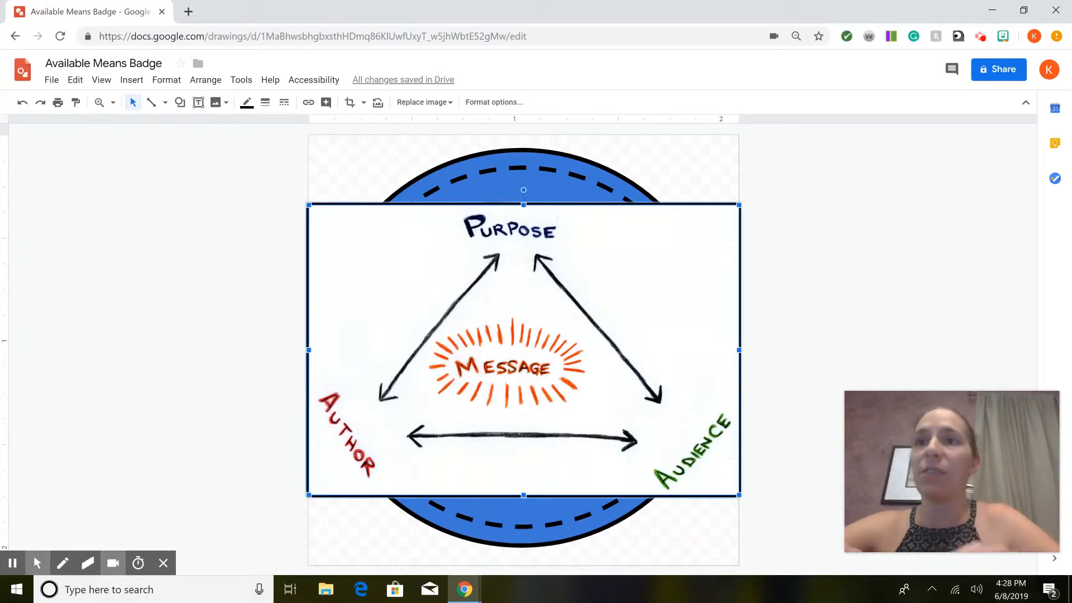
Shrink the triangle image to about 0.7 inches wide and move it into the white circle.
drag(739, 495, 453, 302)
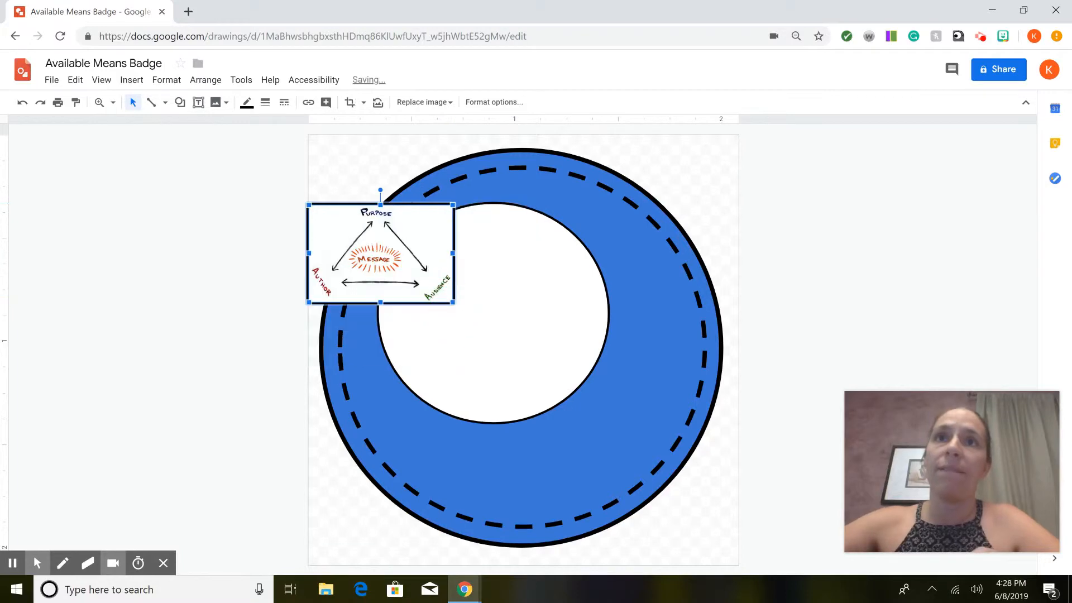
key(Right)
key(Right)
key(Right)
key(Right)
key(Right)
key(Right)
key(Right)
key(Down)
key(Down)
key(Down)
key(Down)
key(Right)
key(Right)
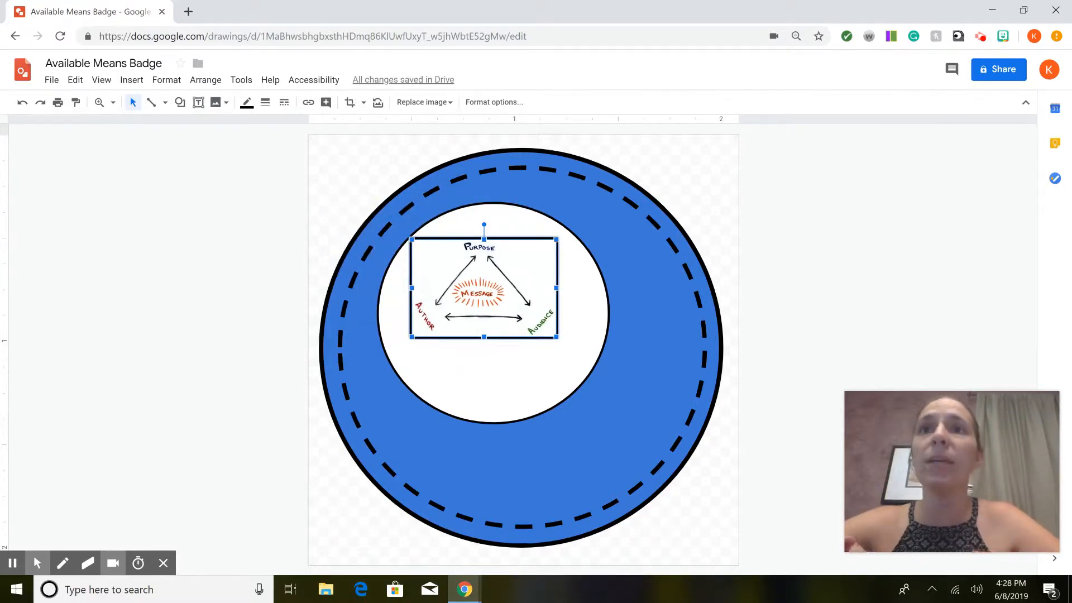
Enlarge the triangle image to about 0.9 inches wide and nudge it left within the white circle.
drag(556, 337, 590, 360)
key(Left)
key(Left)
key(Left)
key(Left)
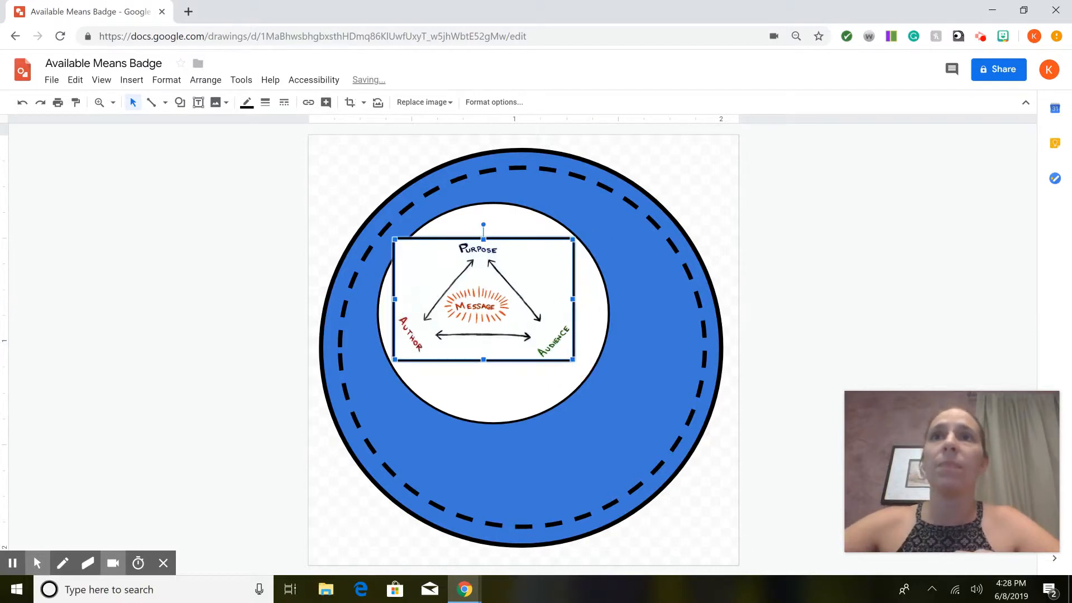
Adjust the triangle image's edges and position so it fits inside the white circle at about 0.85 inches wide.
drag(392, 300, 411, 301)
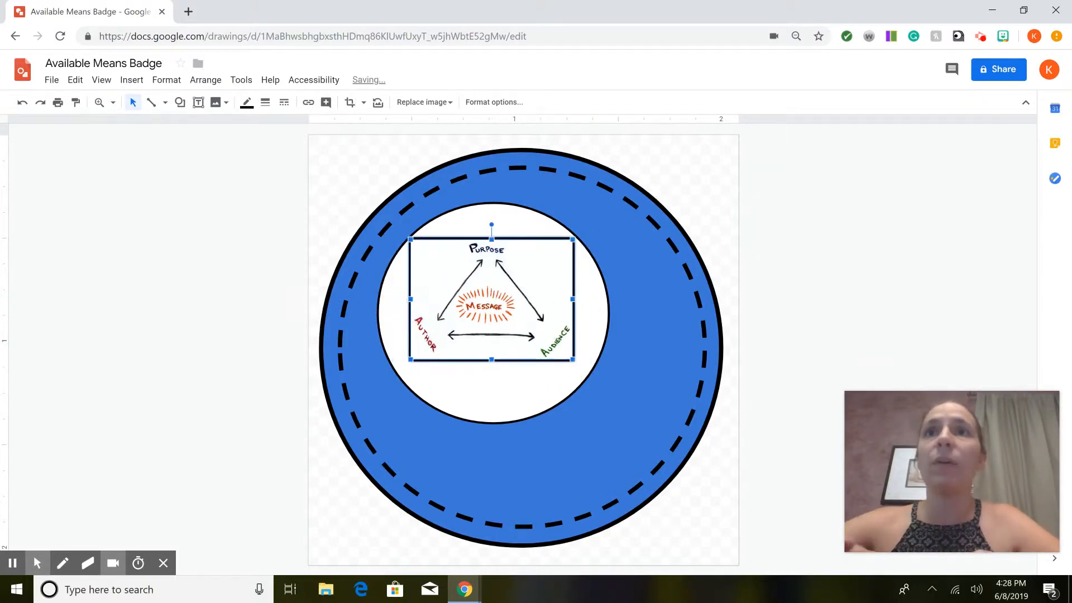
drag(573, 360, 583, 369)
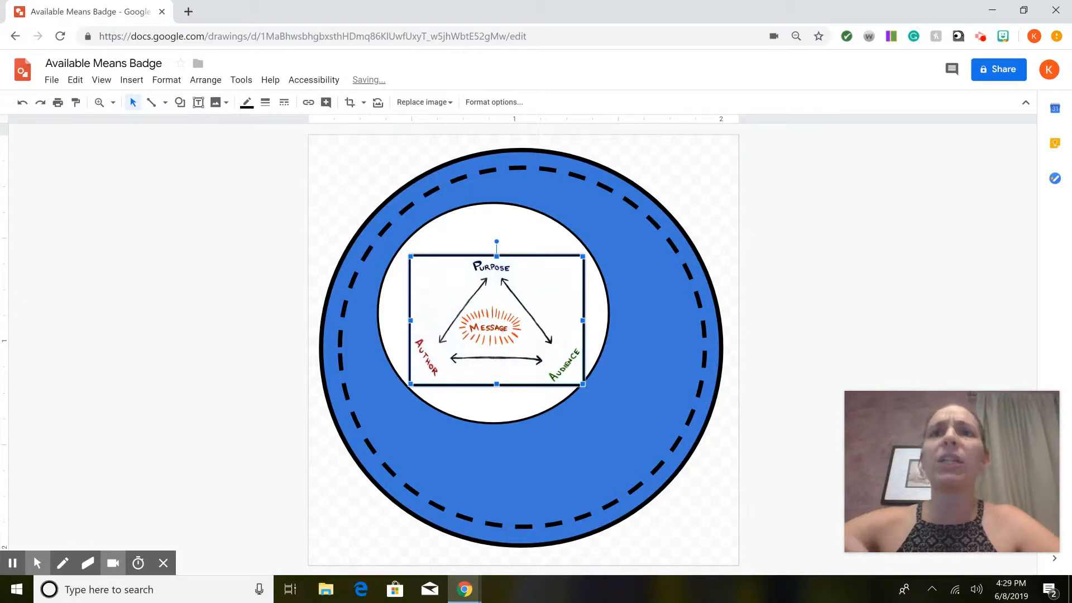
click(497, 256)
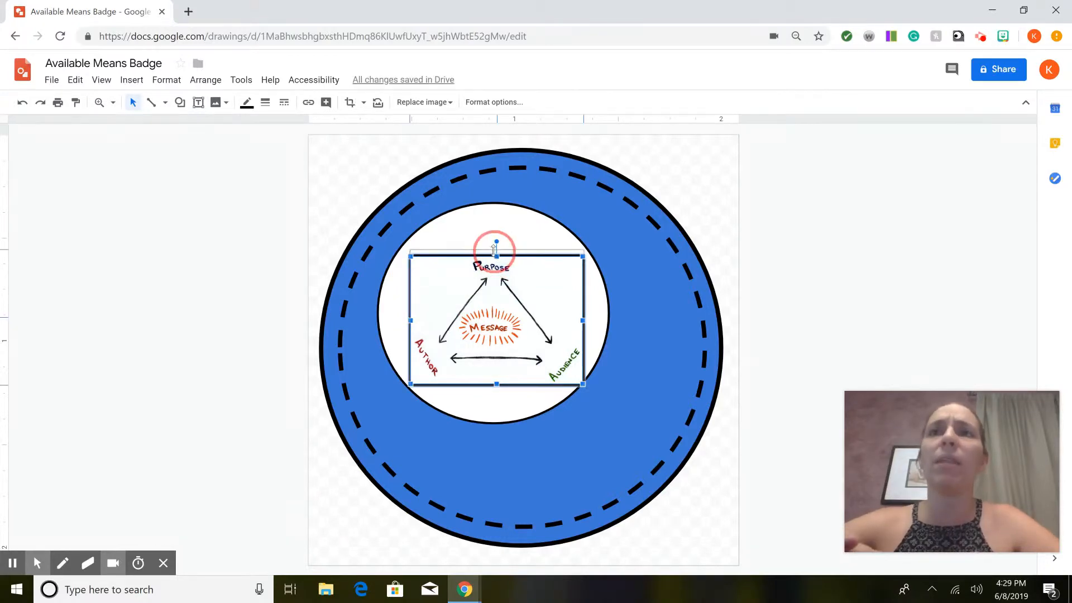